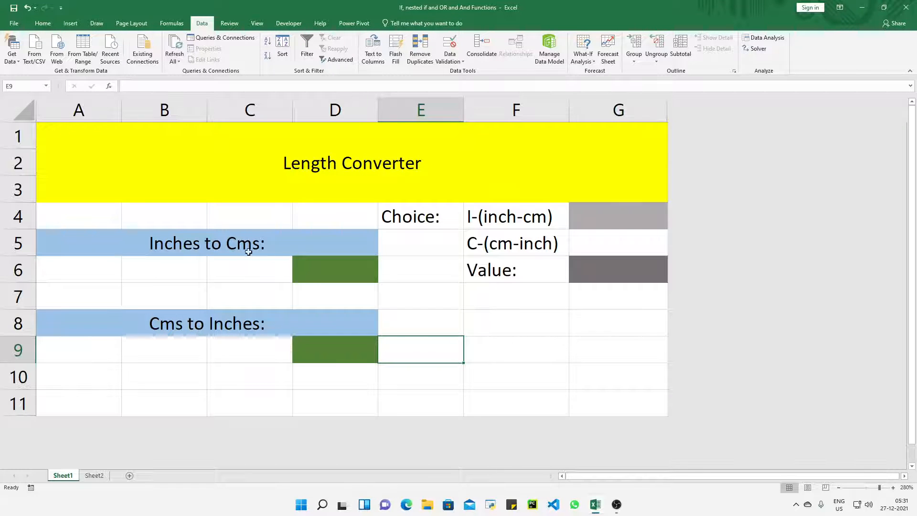
pyautogui.click(319, 275)
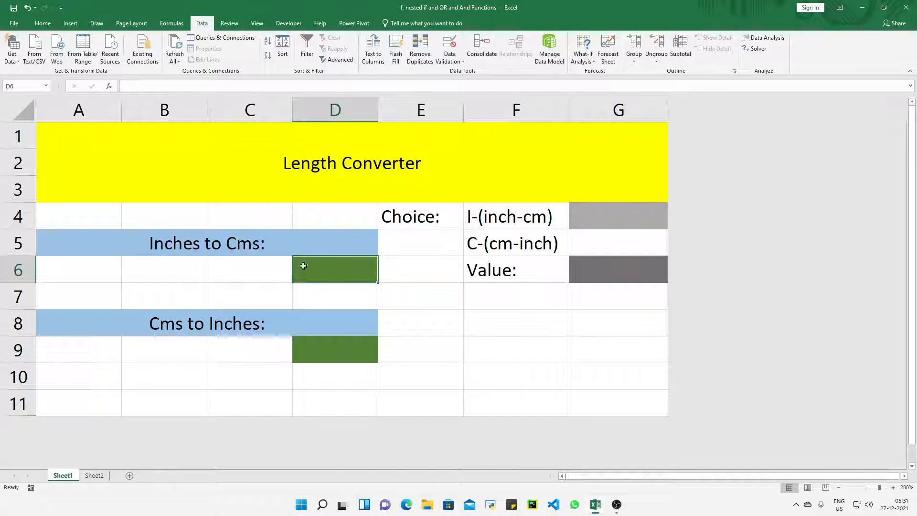
pyautogui.click(327, 352)
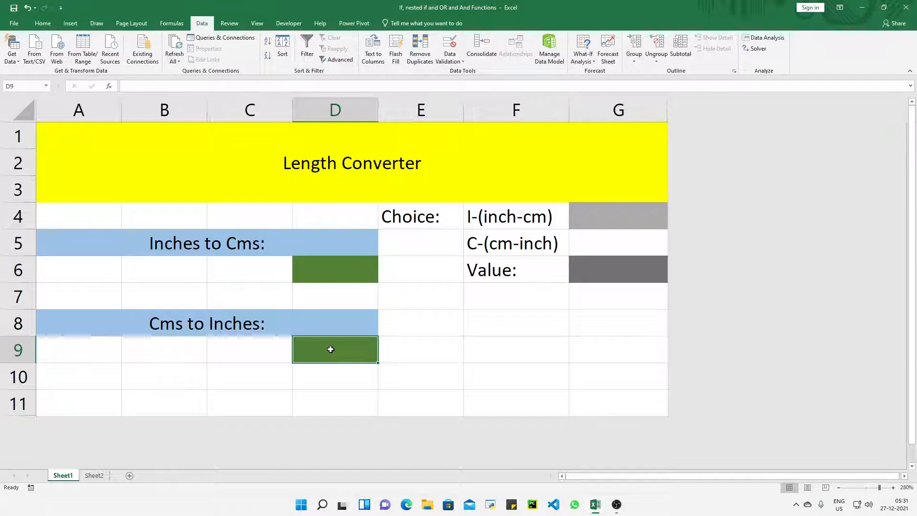
pyautogui.click(43, 23)
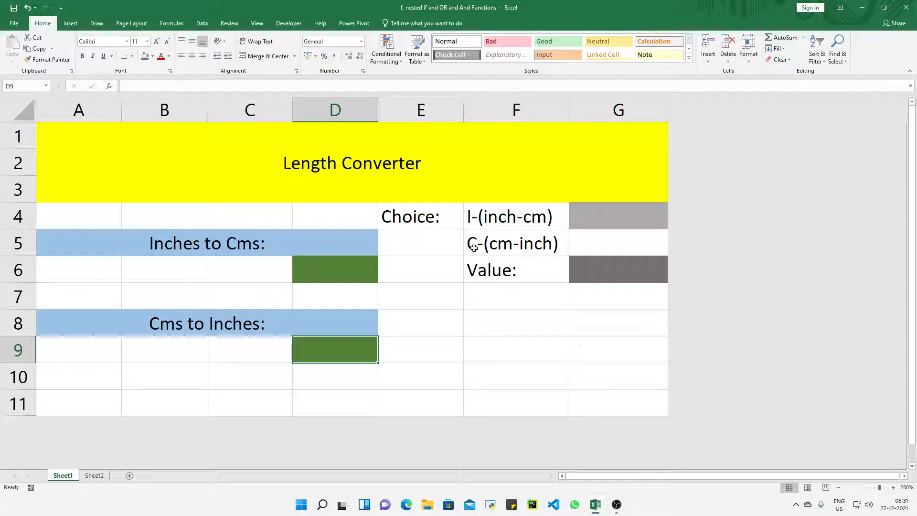
# Add list data validation to the choice cell G4 with source =$F$4:$F$5, and check the choices in its dropdown.
pyautogui.click(604, 216)
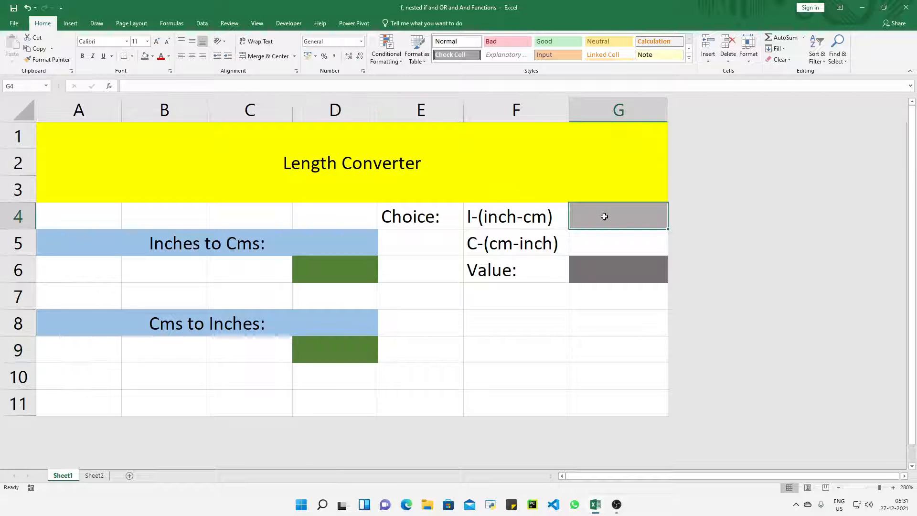
pyautogui.click(203, 24)
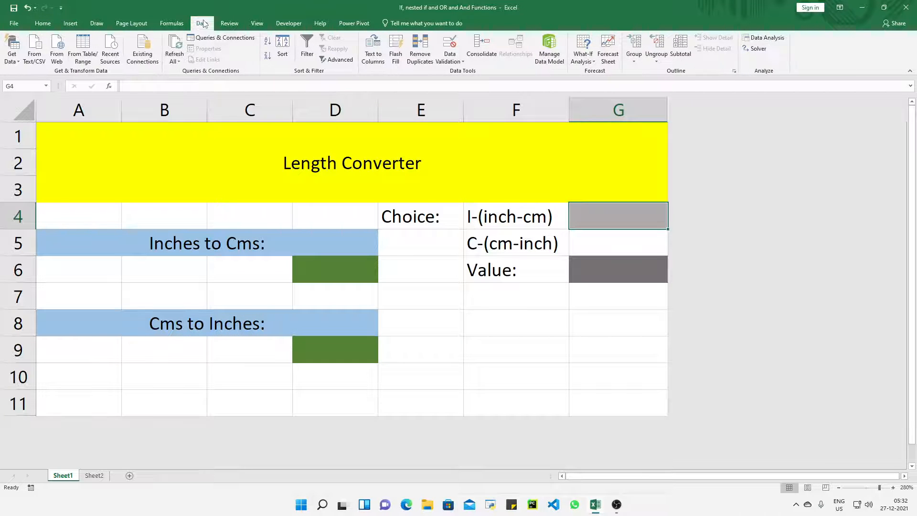
pyautogui.click(455, 63)
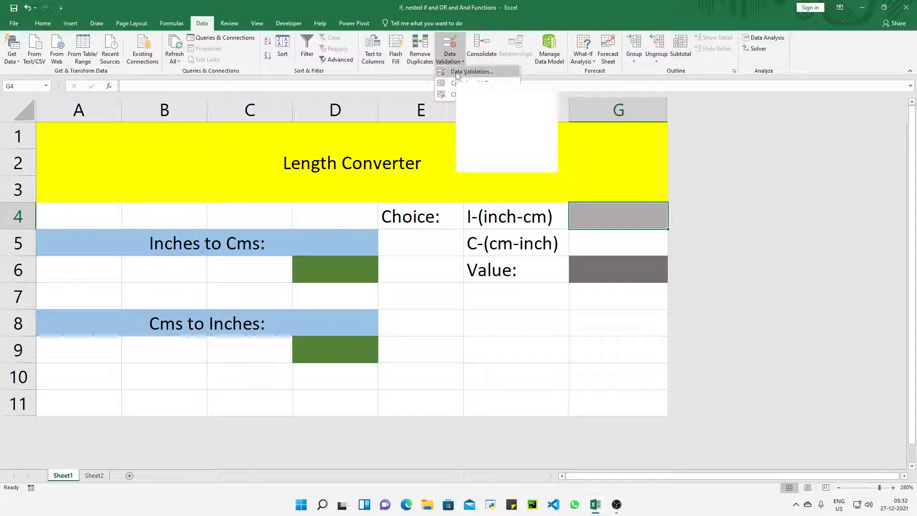
pyautogui.click(458, 72)
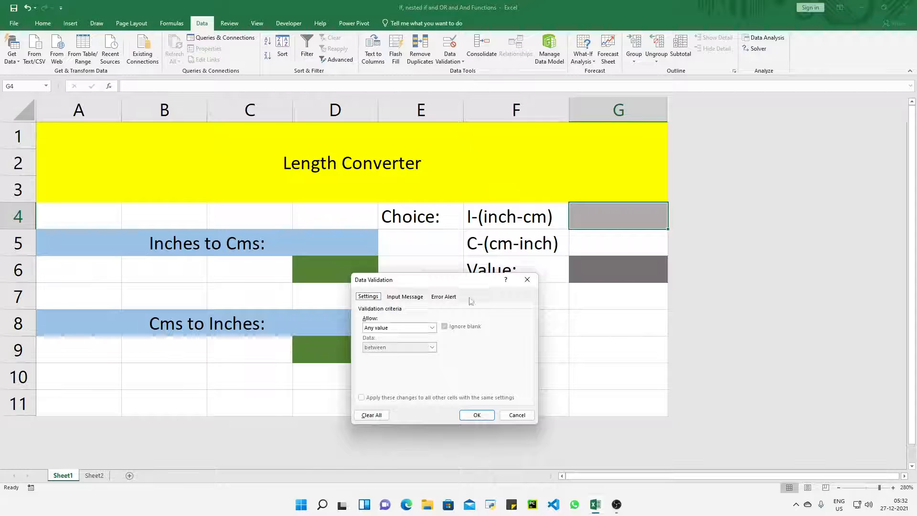
pyautogui.click(432, 327)
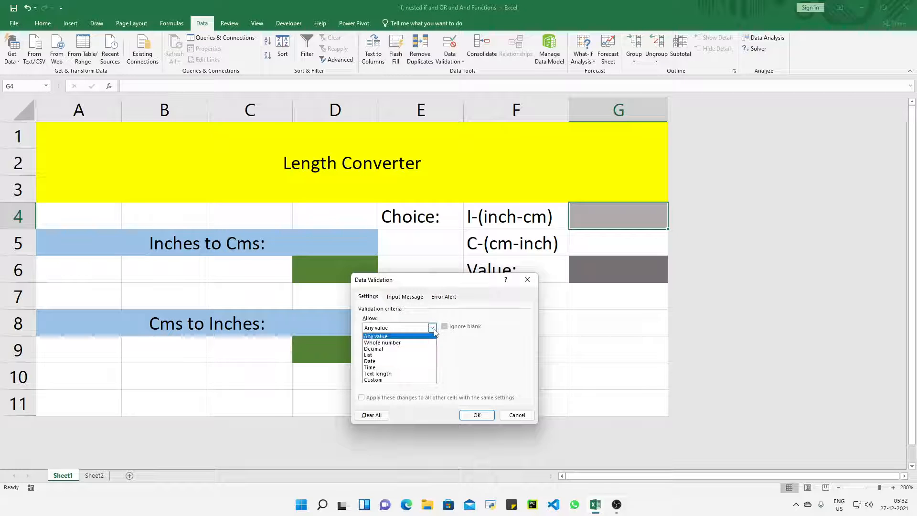
pyautogui.click(379, 353)
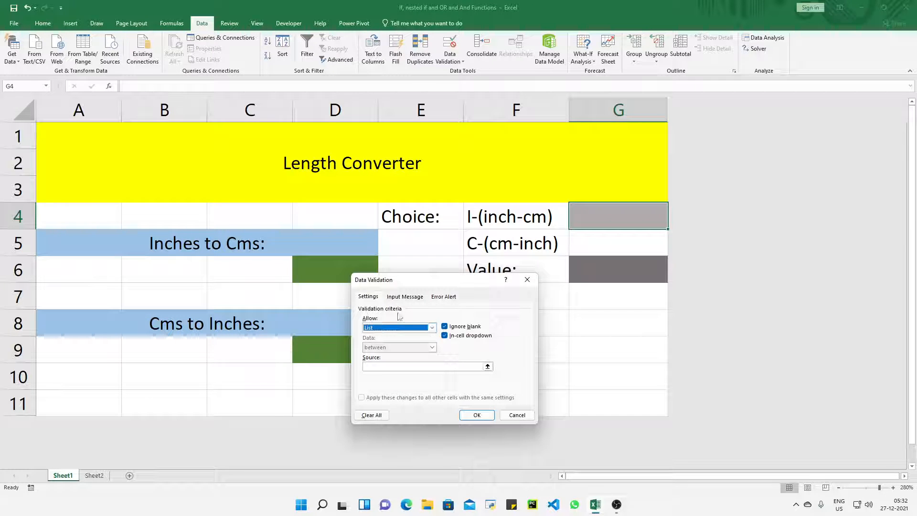
pyautogui.click(404, 365)
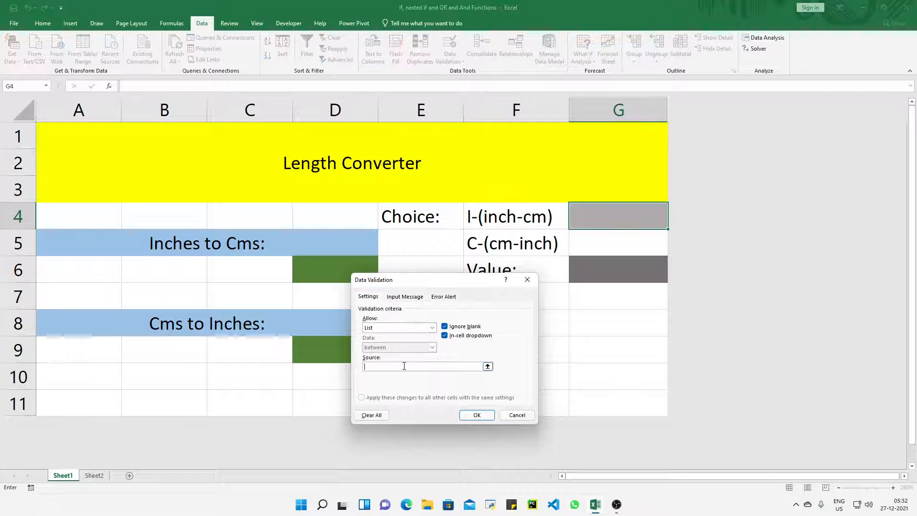
pyautogui.click(507, 215)
pyautogui.moveTo(508, 215); pyautogui.dragTo(506, 241)
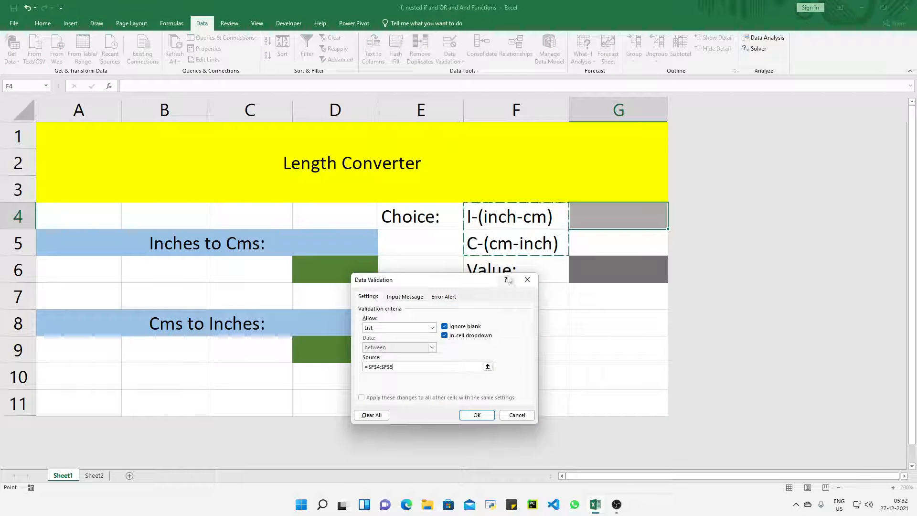
pyautogui.click(476, 415)
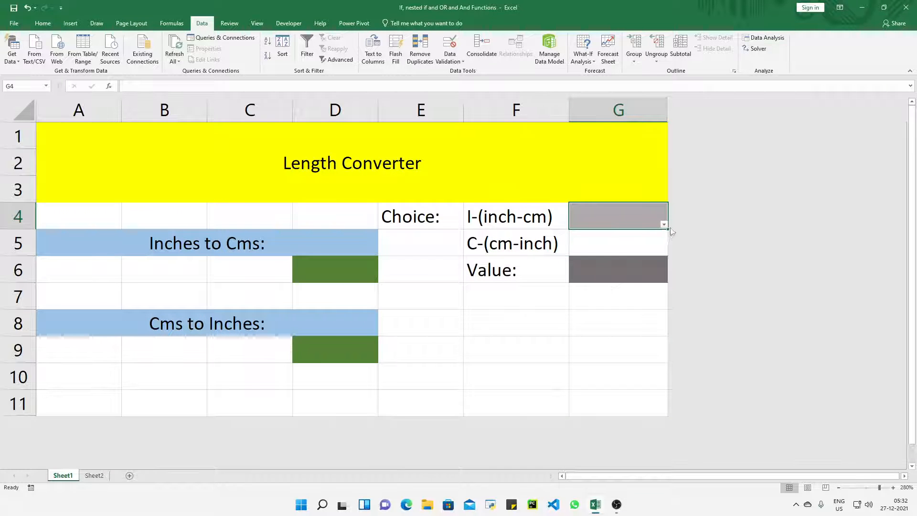
pyautogui.click(663, 224)
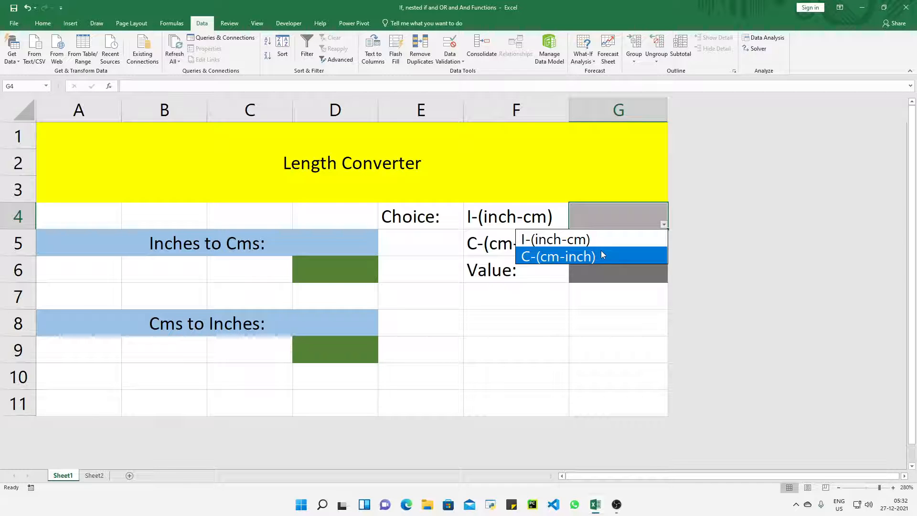
pyautogui.click(603, 300)
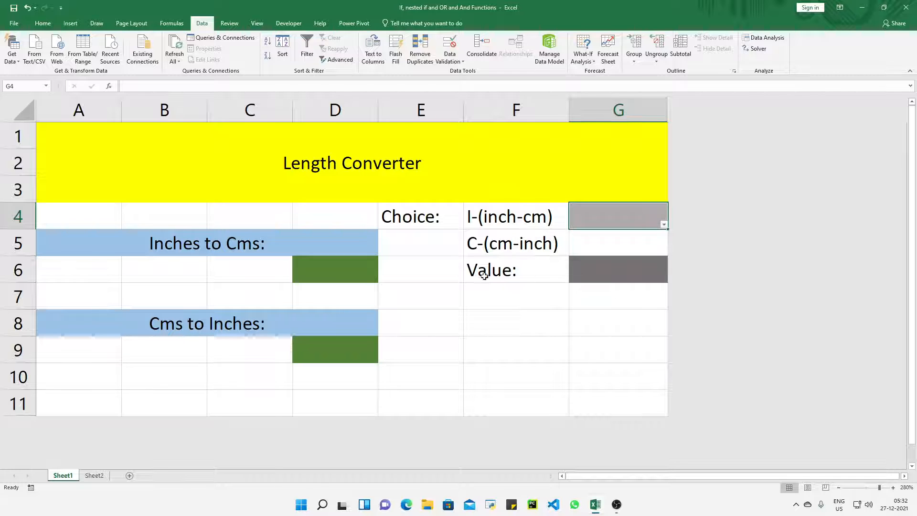
# Enter the inches-to-centimetres formula =IF(G4=F4,G6*2.54,"NA") in cell D6.
pyautogui.doubleClick(334, 273)
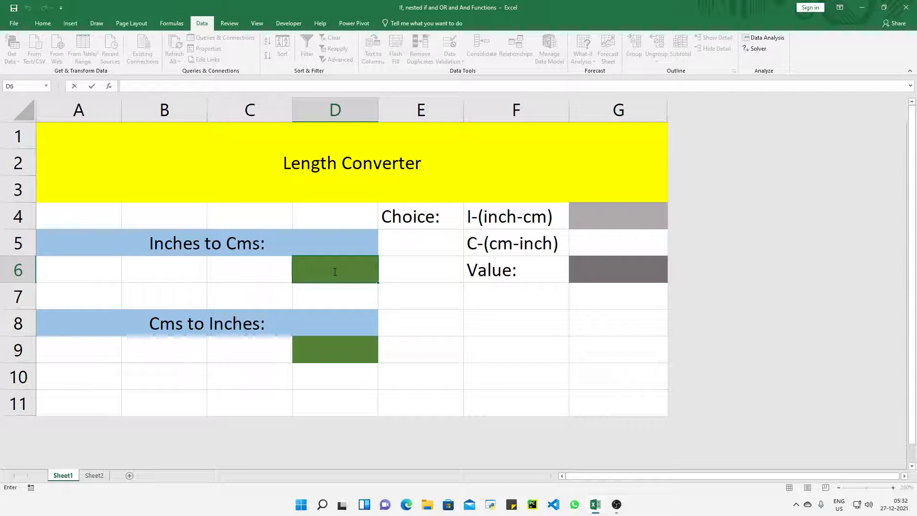
pyautogui.write('=IF(')
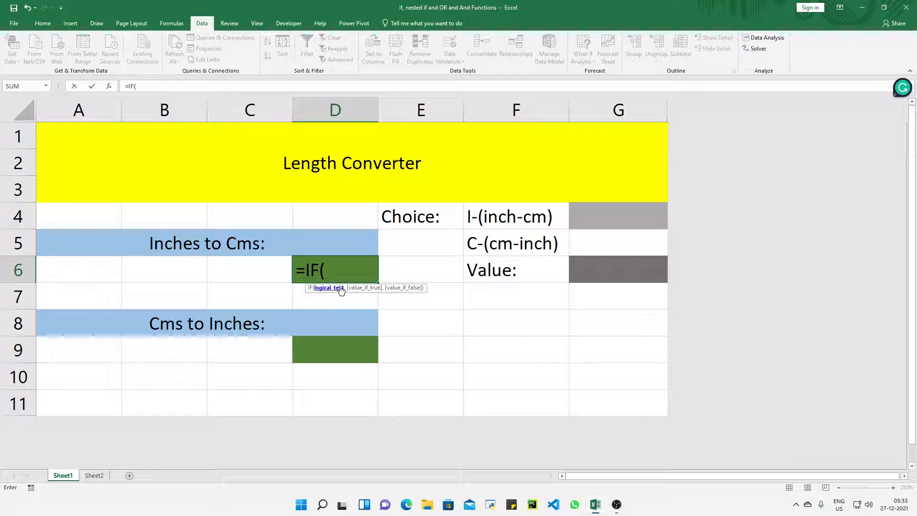
pyautogui.click(610, 217)
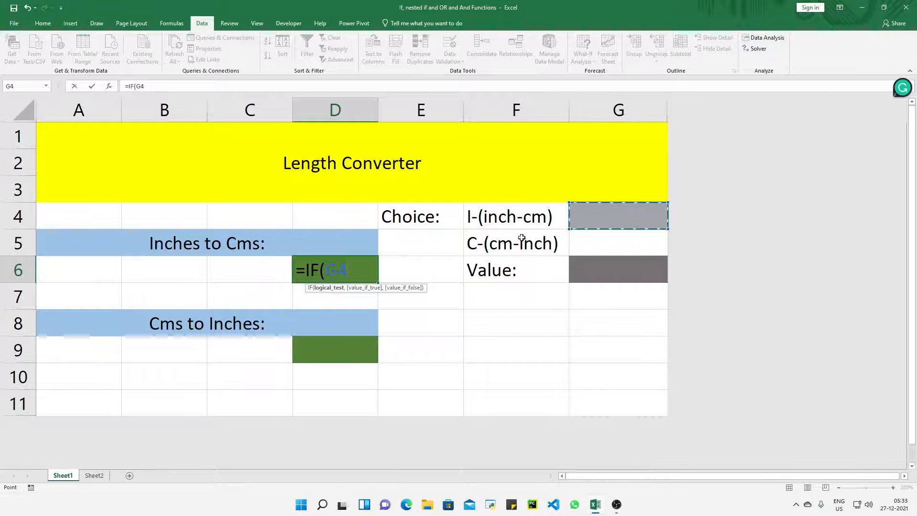
pyautogui.write('=')
pyautogui.click(503, 220)
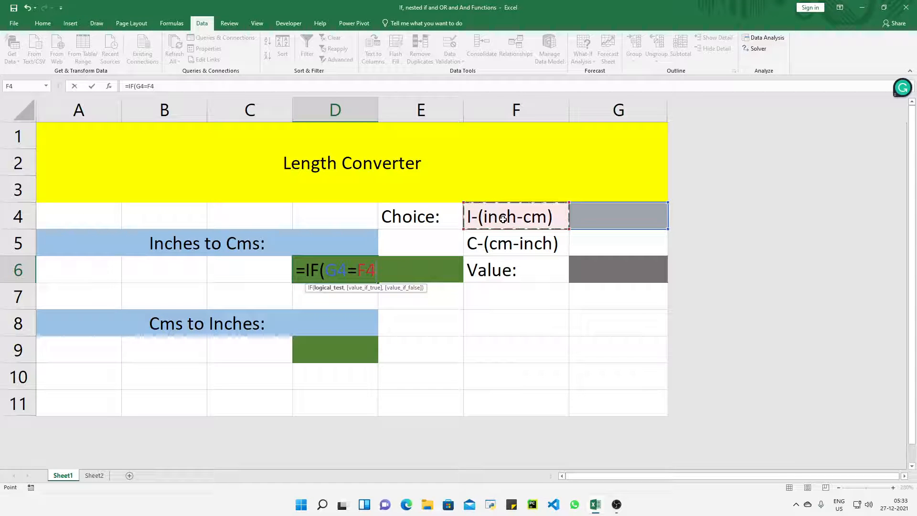
pyautogui.write(',')
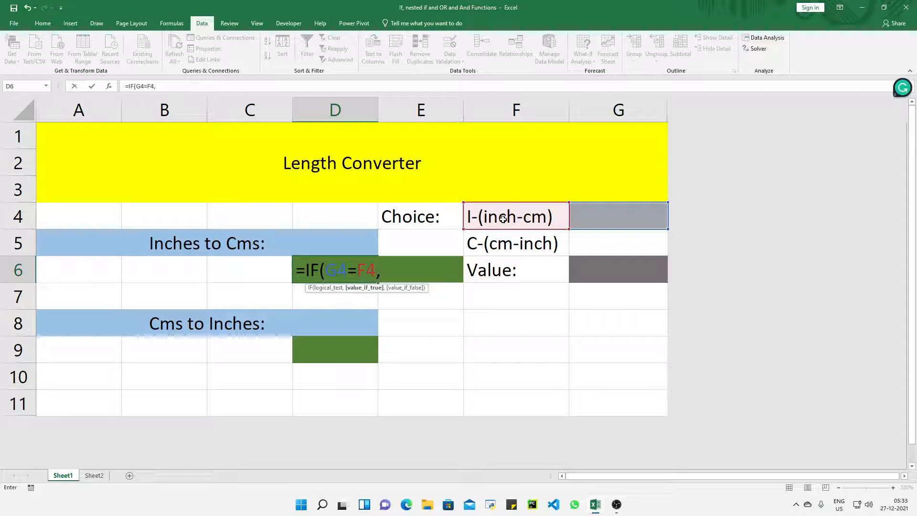
pyautogui.click(601, 274)
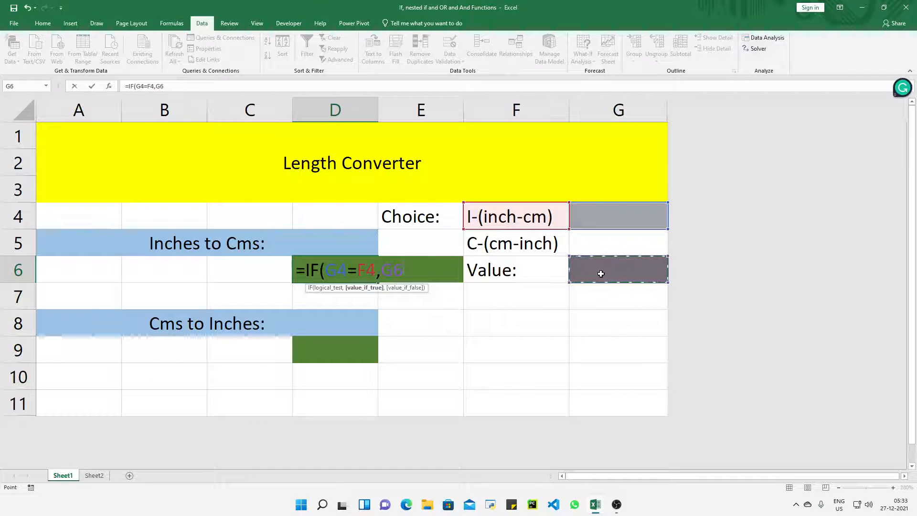
pyautogui.write('*')
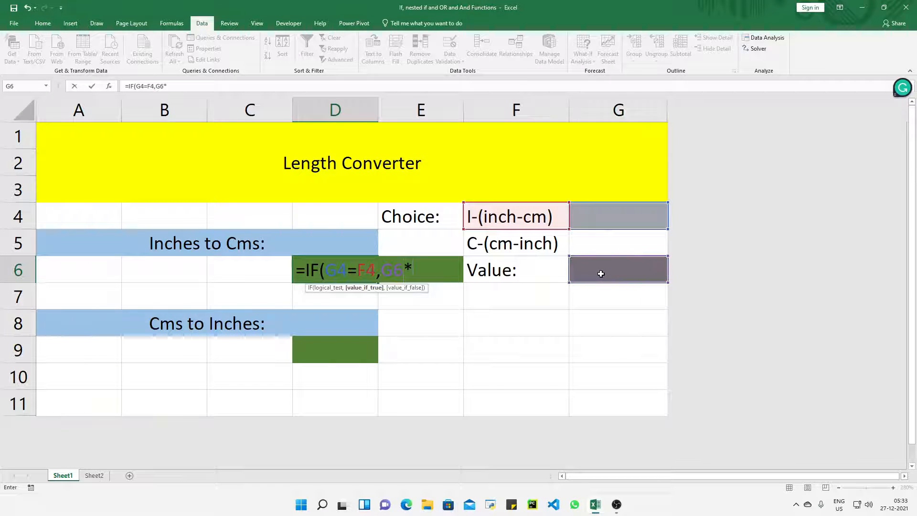
pyautogui.write('2.54')
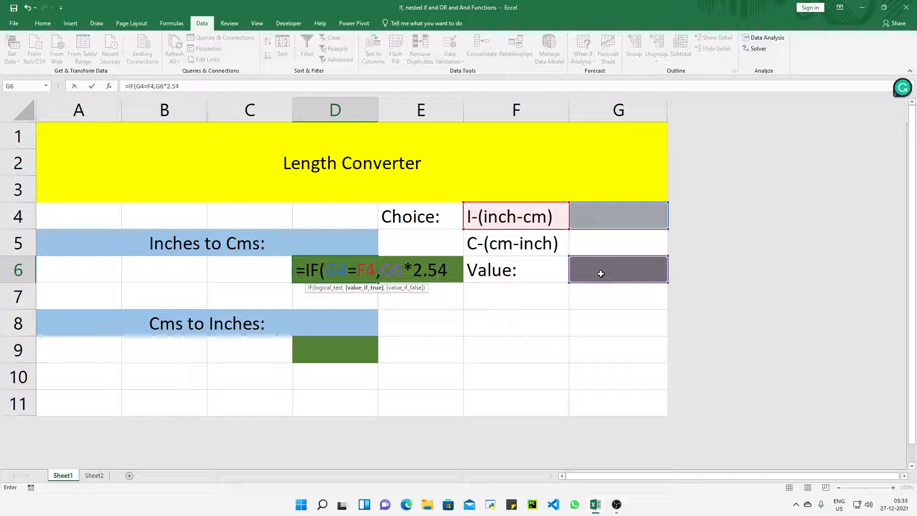
pyautogui.write(',')
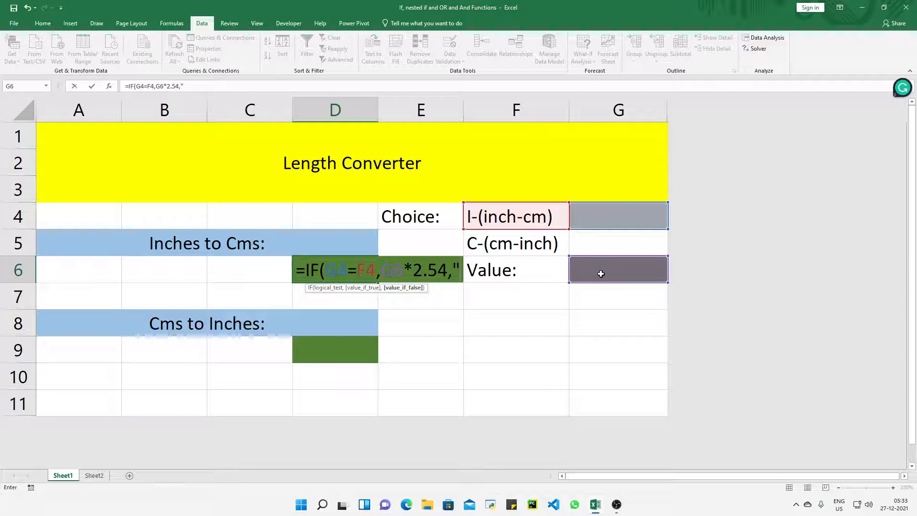
pyautogui.write('NA')
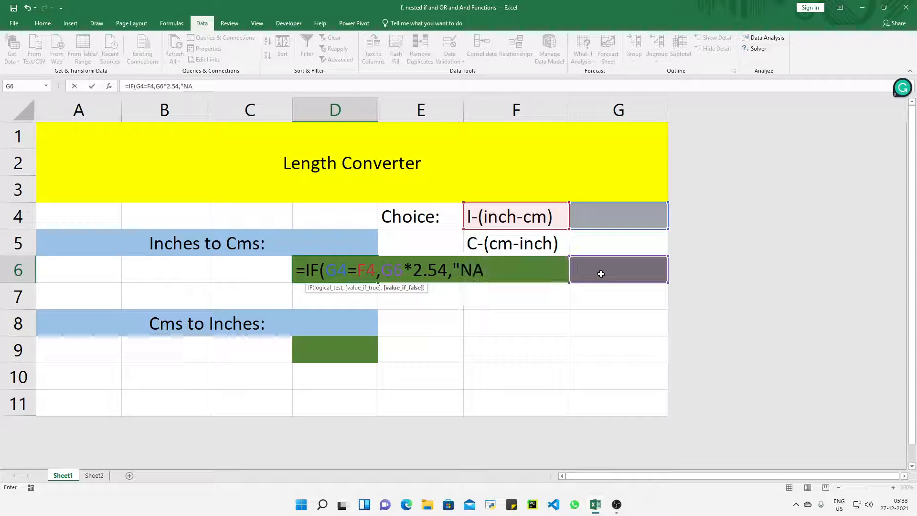
pyautogui.write('")')
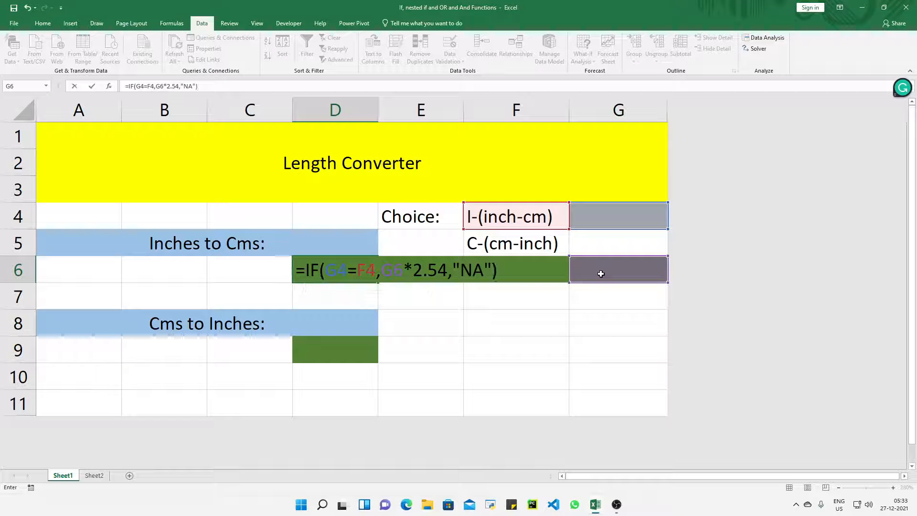
pyautogui.press('Return')
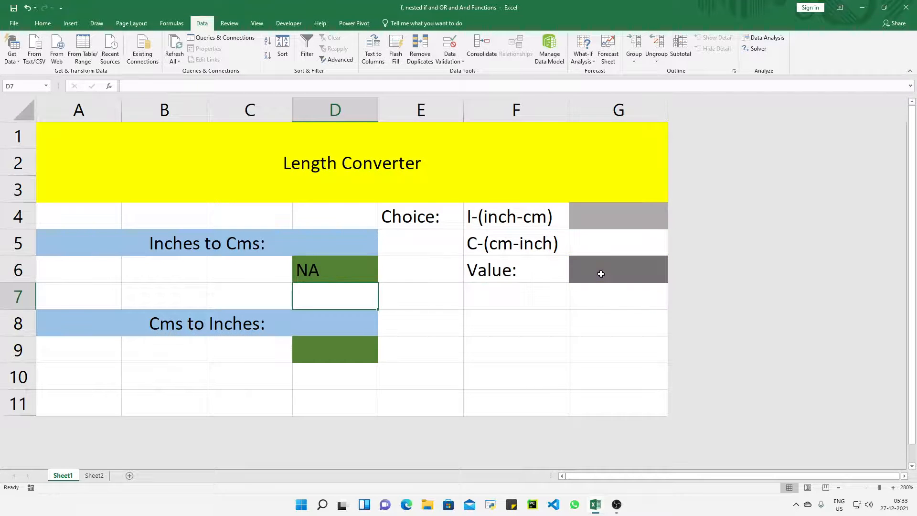
# Enter the centimetres-to-inches formula =IF(G4=F5,G6/2.54,"NA") in cell D9.
pyautogui.doubleClick(346, 353)
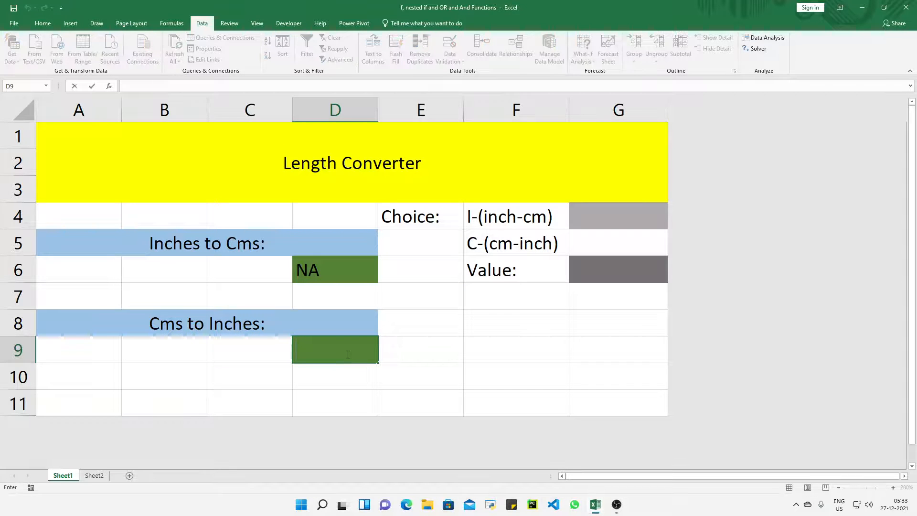
pyautogui.write('=')
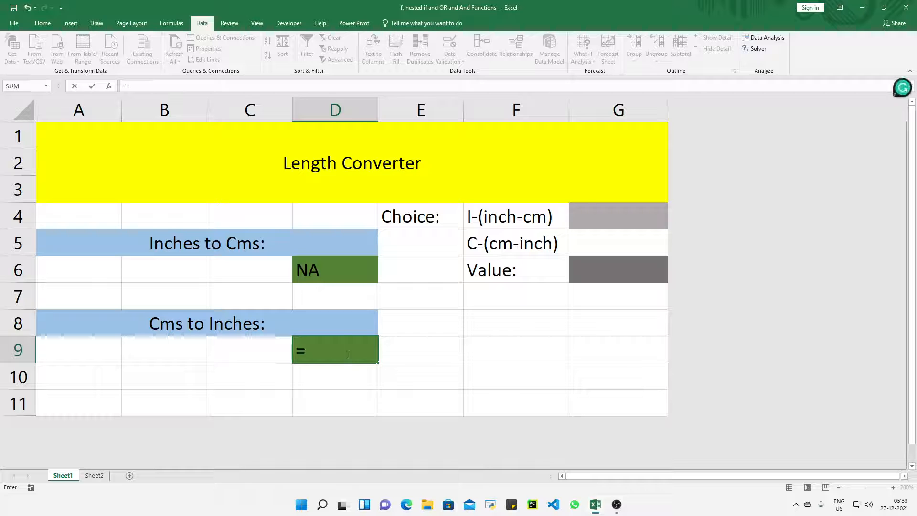
pyautogui.write('IF(')
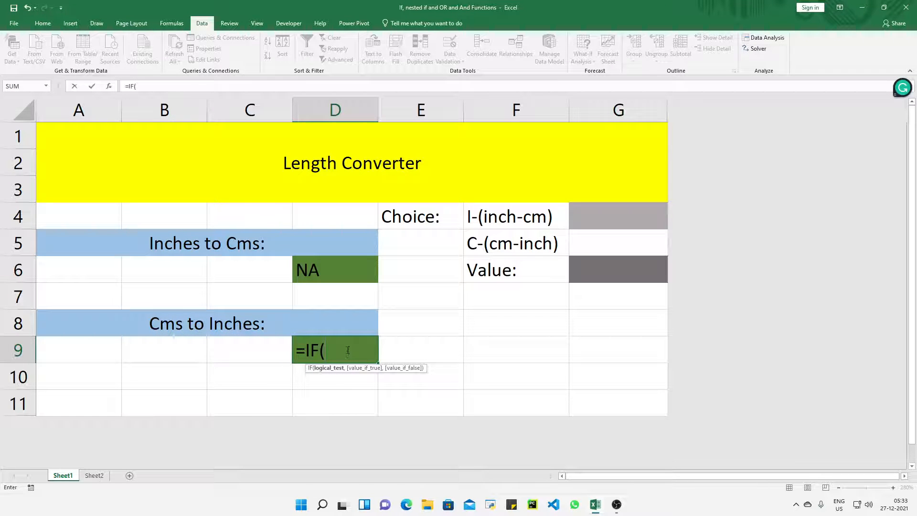
pyautogui.click(609, 216)
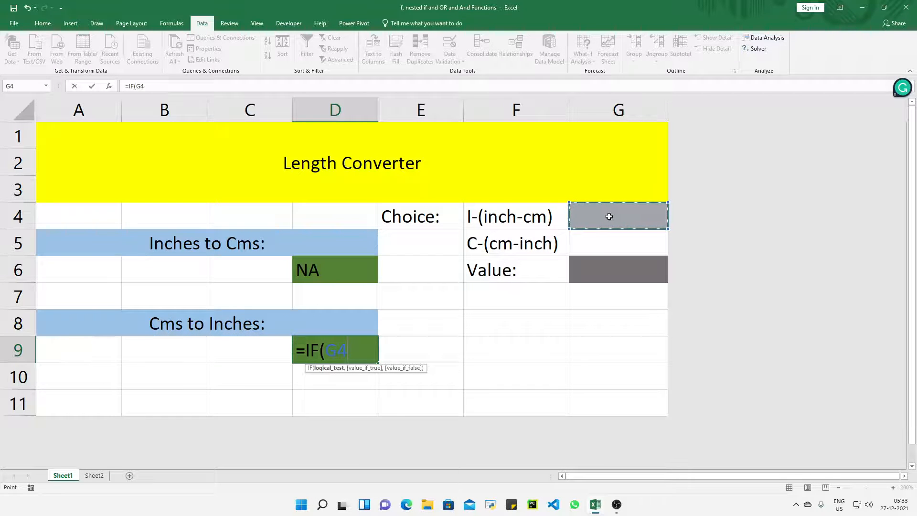
pyautogui.write('=')
pyautogui.click(523, 246)
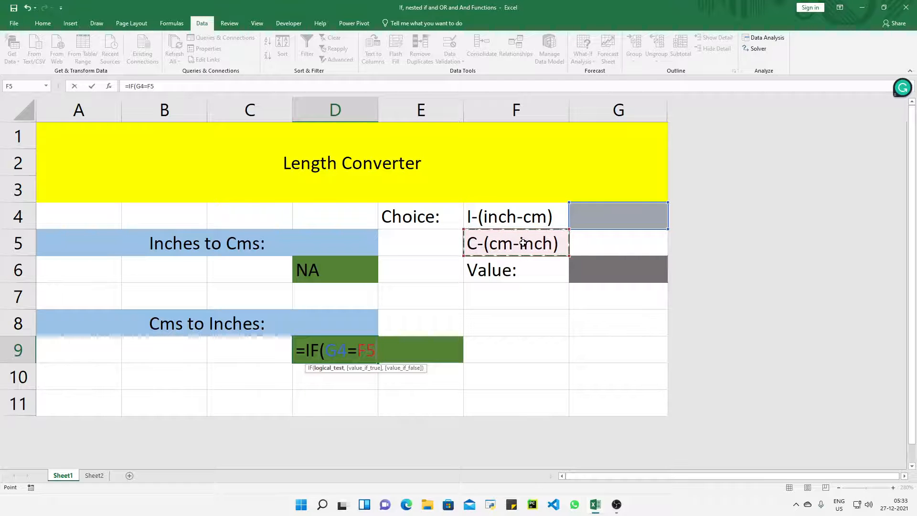
pyautogui.write(',')
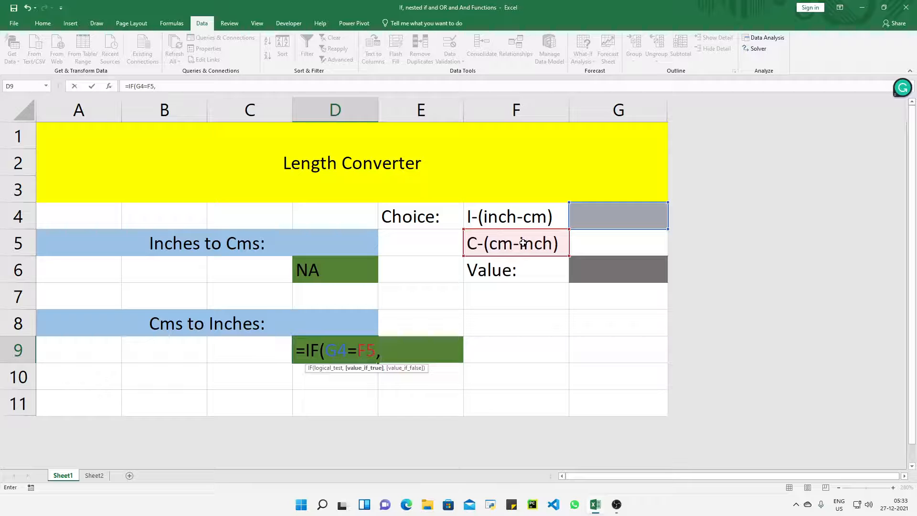
pyautogui.click(616, 271)
pyautogui.write('/')
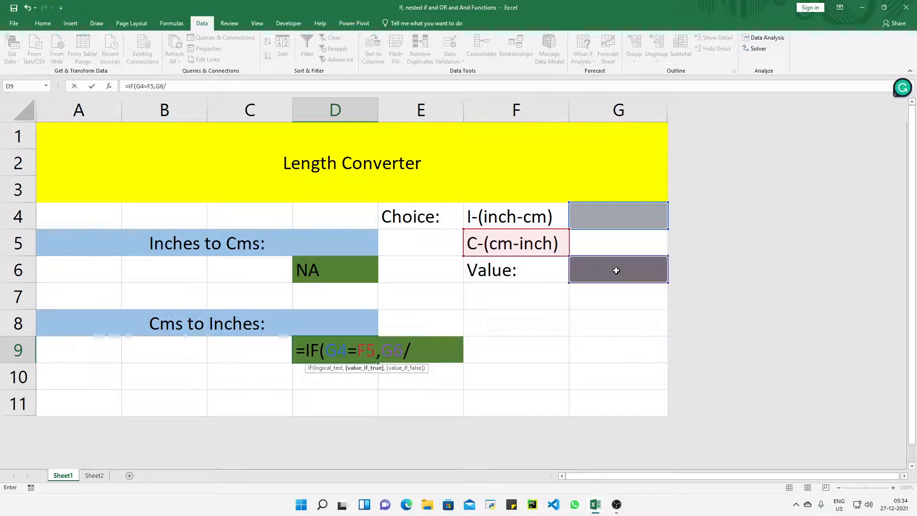
pyautogui.write('2.54')
pyautogui.write(',')
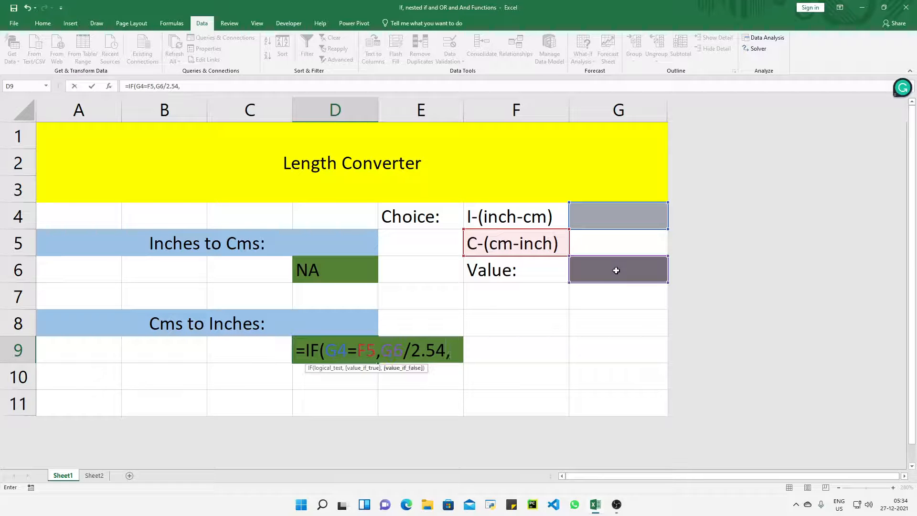
pyautogui.write('"NA')
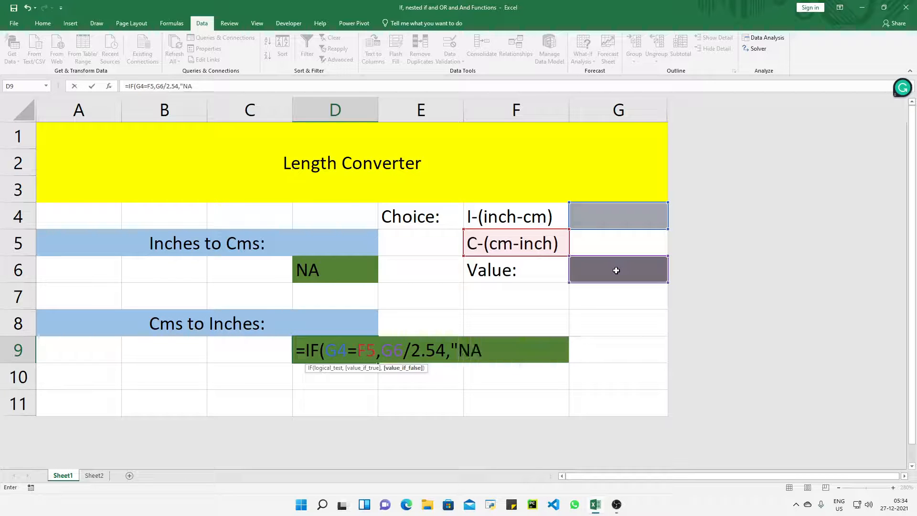
pyautogui.write('")')
pyautogui.press('Return')
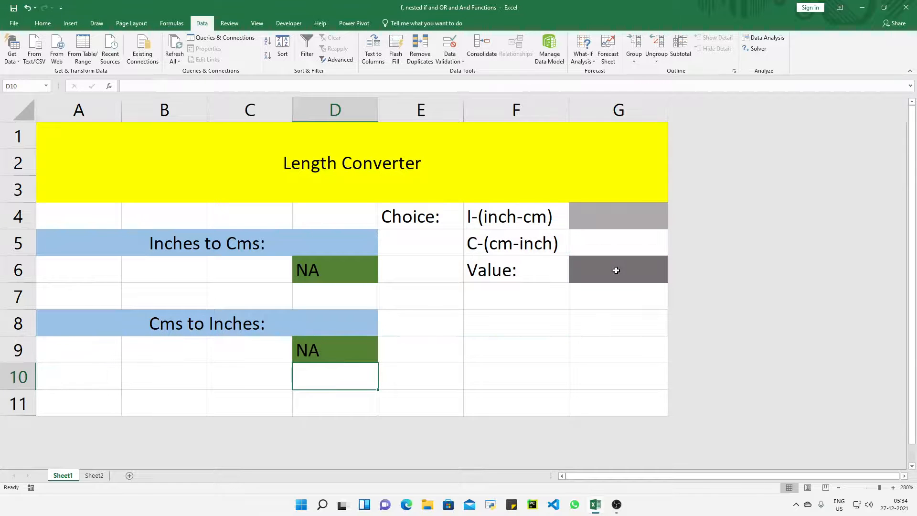
# Test the inches-to-centimetres conversion by choosing I-(inch-cm) in G4 and entering 10 as the value in G6.
pyautogui.click(617, 219)
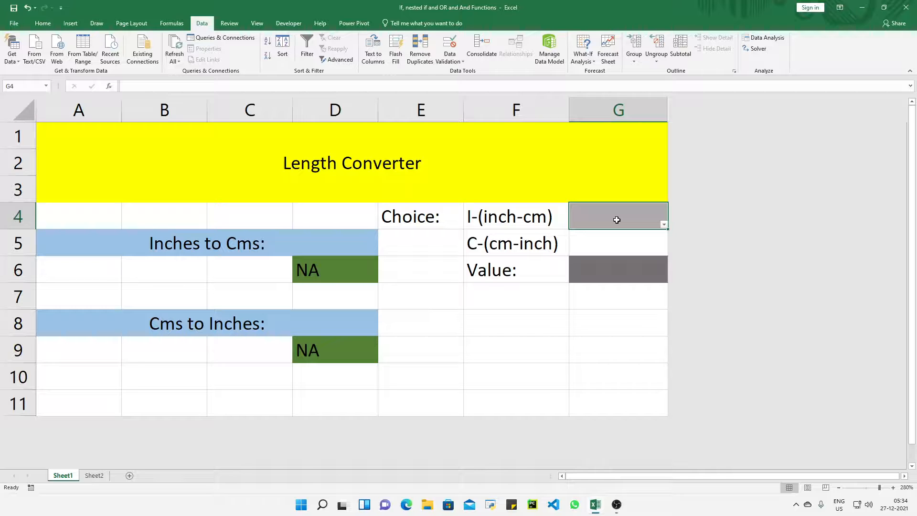
pyautogui.click(664, 225)
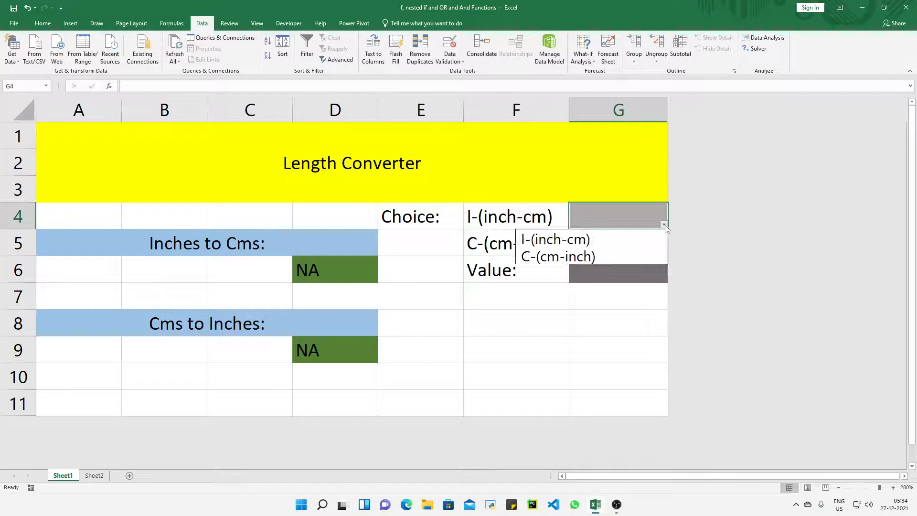
pyautogui.click(642, 239)
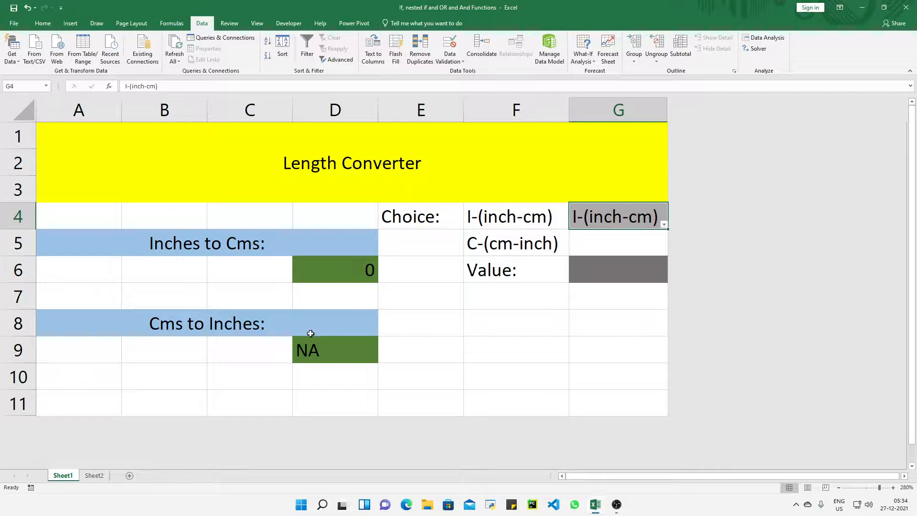
pyautogui.doubleClick(631, 272)
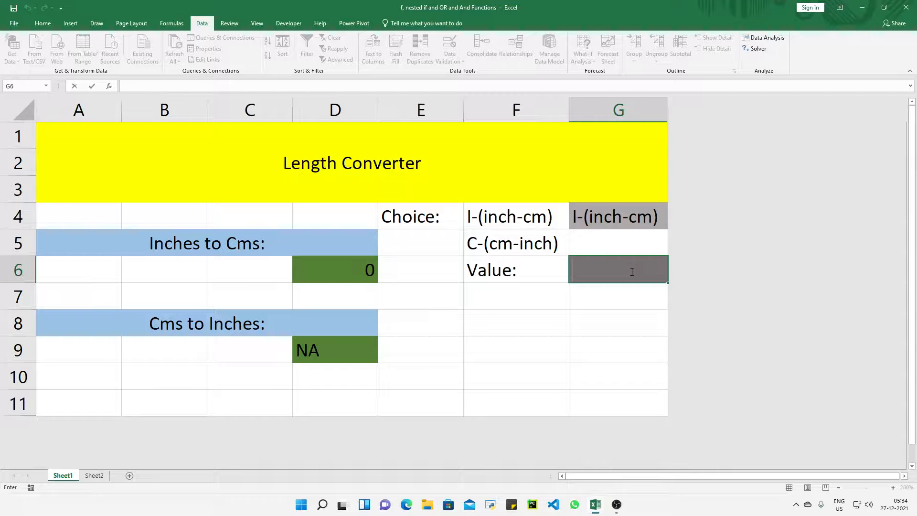
pyautogui.write('10')
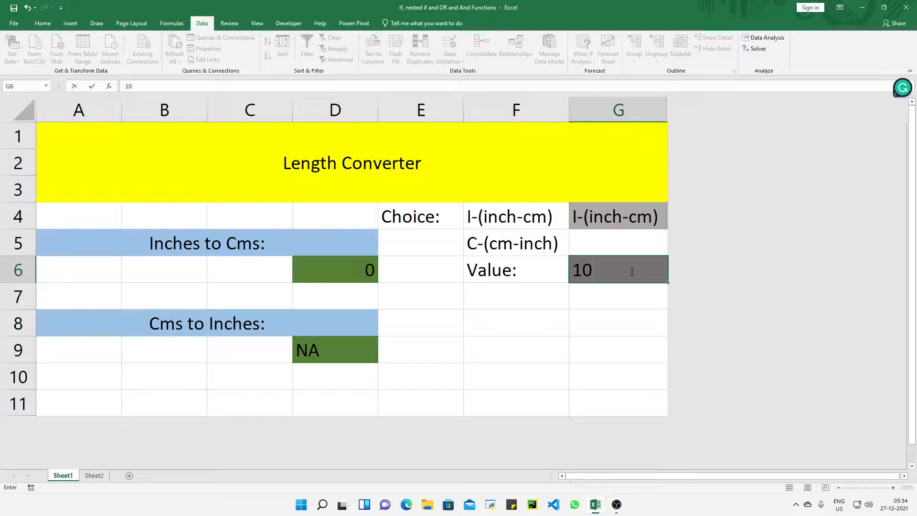
pyautogui.press('Return')
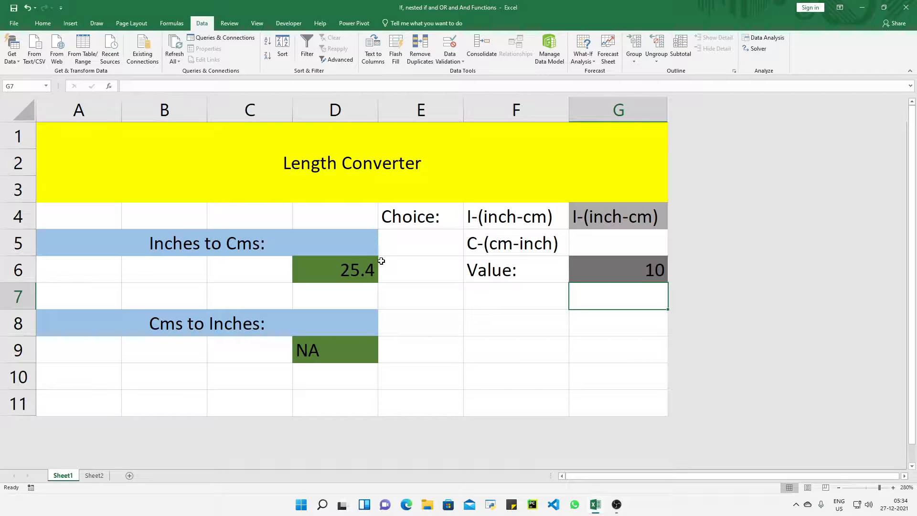
# Test the centimetres-to-inches conversion by switching the choice in G4 to C-(cm-inch) and changing the value in G6 to 23.
pyautogui.click(634, 219)
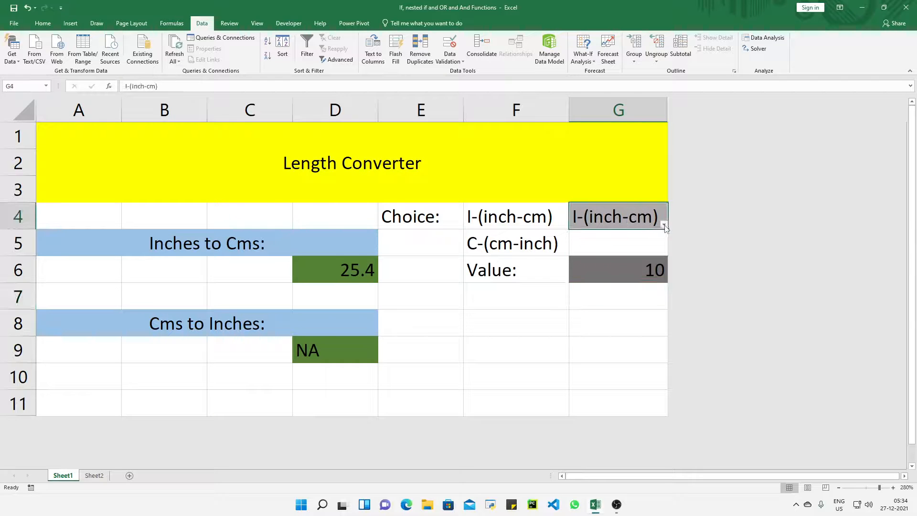
pyautogui.click(664, 224)
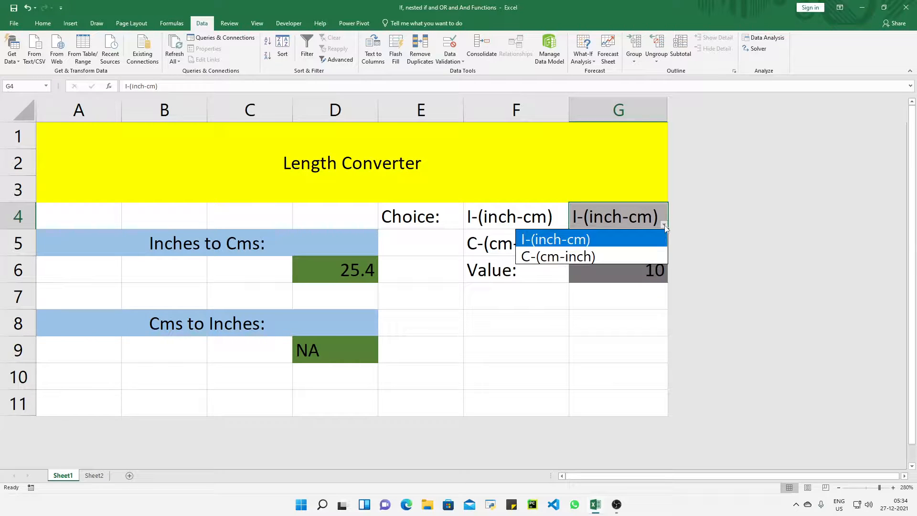
pyautogui.click(634, 256)
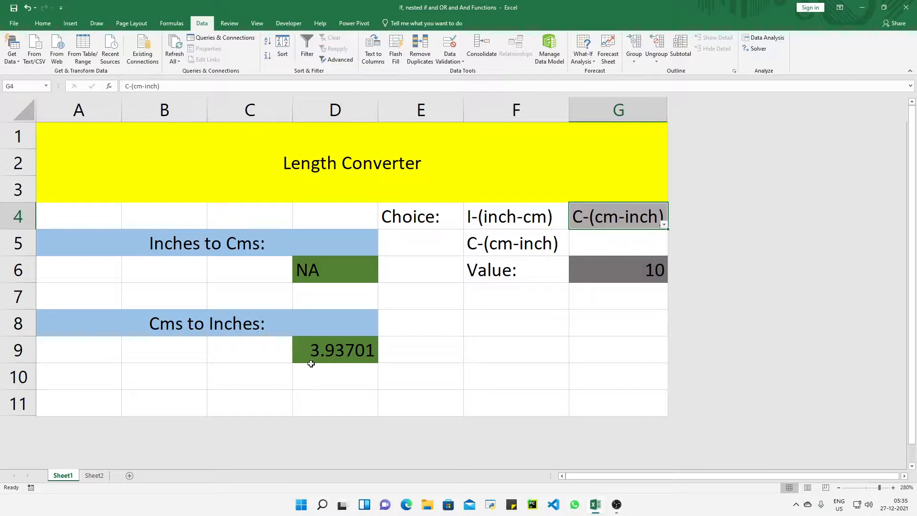
pyautogui.click(328, 354)
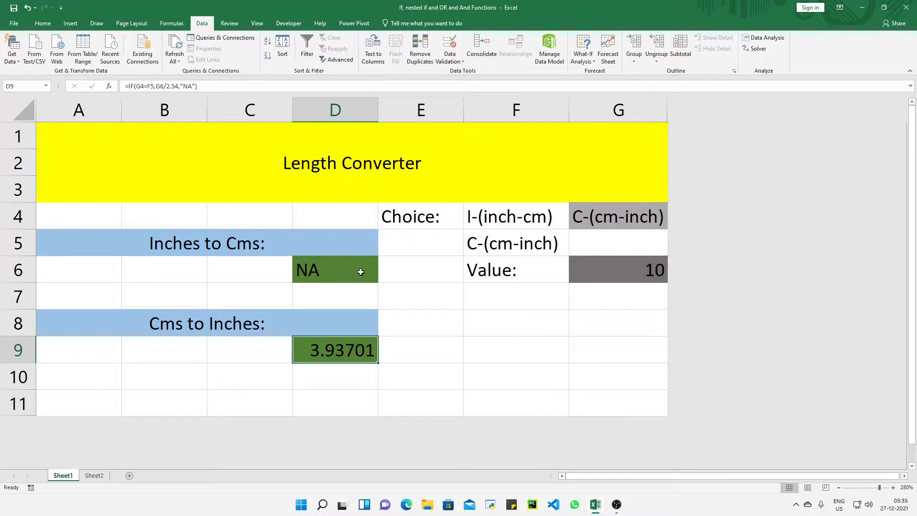
pyautogui.doubleClick(654, 269)
pyautogui.press('BackSpace')
pyautogui.press('BackSpace')
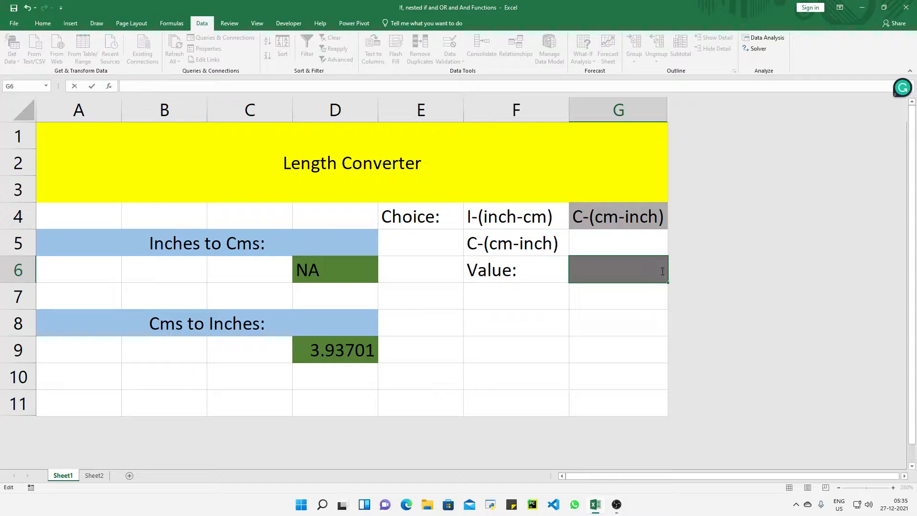
pyautogui.write('23')
pyautogui.press('Return')
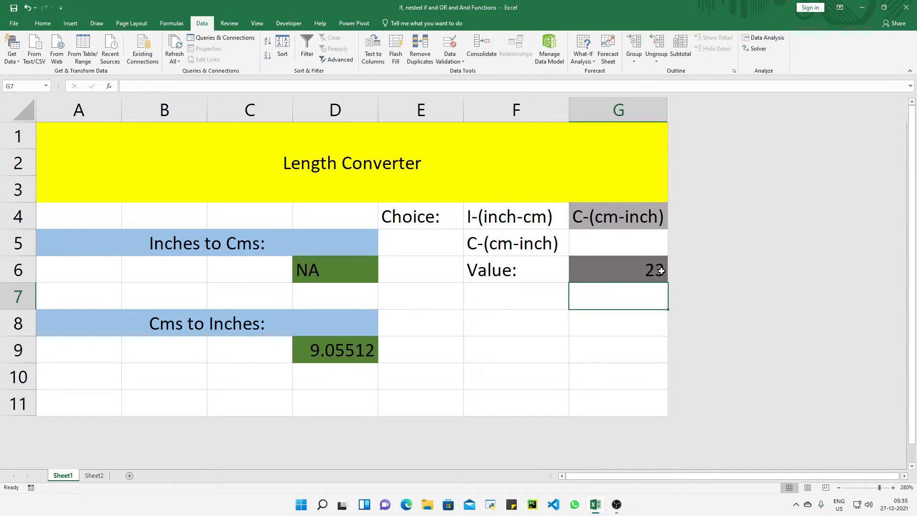
# Switch the choice in G4 to I-(inch-cm), back to C-(cm-inch), and finally to I-(inch-cm) to compare both conversions.
pyautogui.click(628, 215)
pyautogui.click(663, 224)
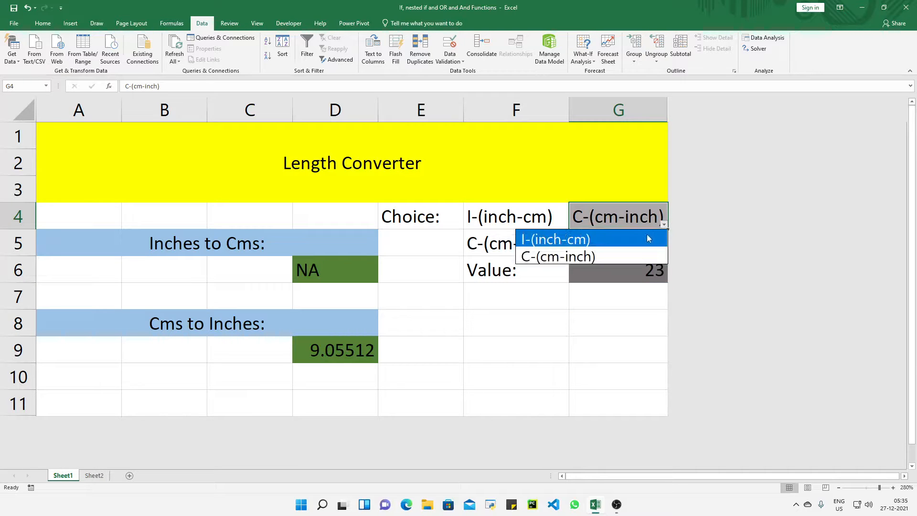
pyautogui.click(647, 234)
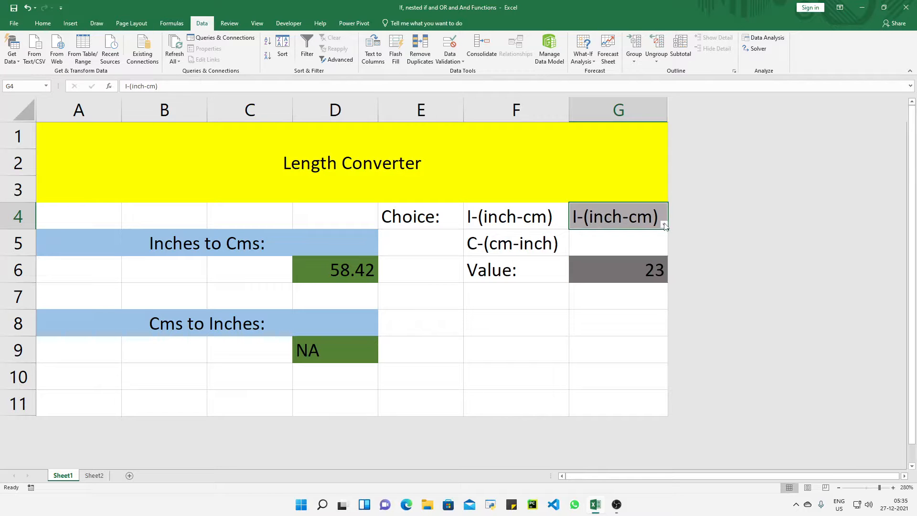
pyautogui.click(665, 226)
pyautogui.click(635, 254)
pyautogui.click(663, 226)
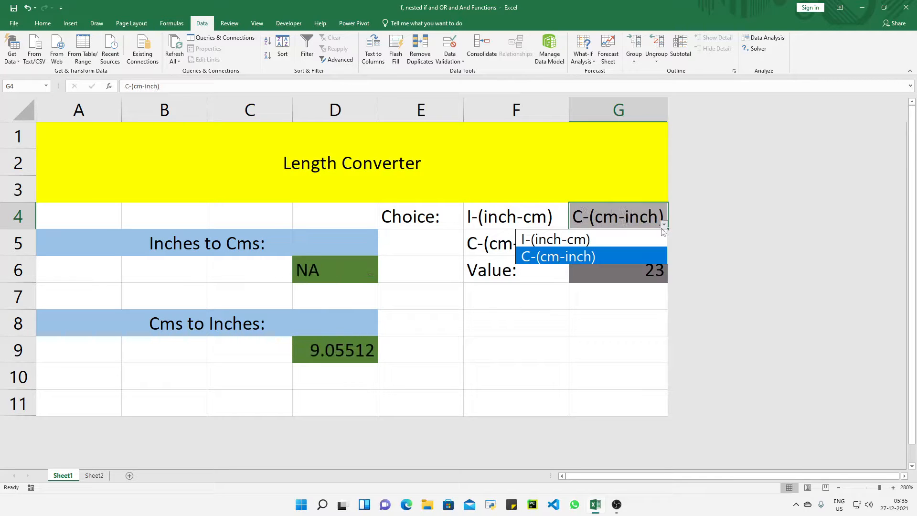
pyautogui.click(639, 239)
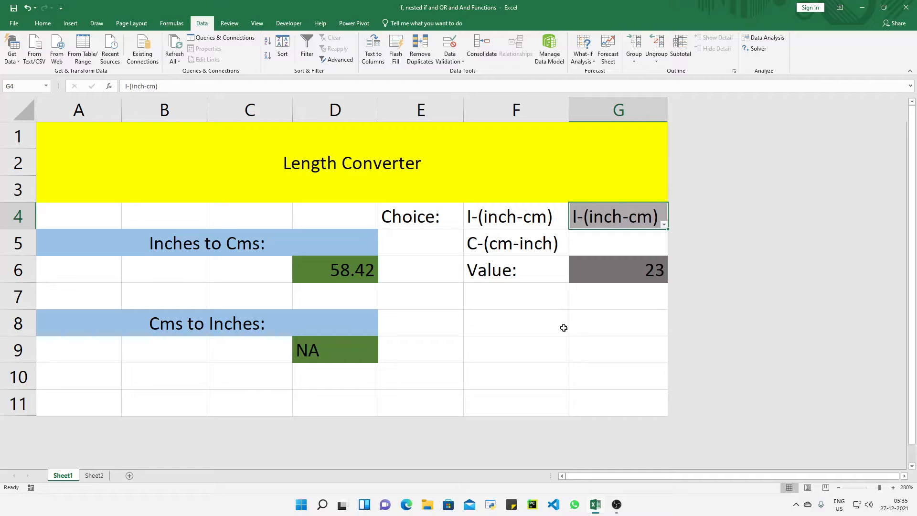